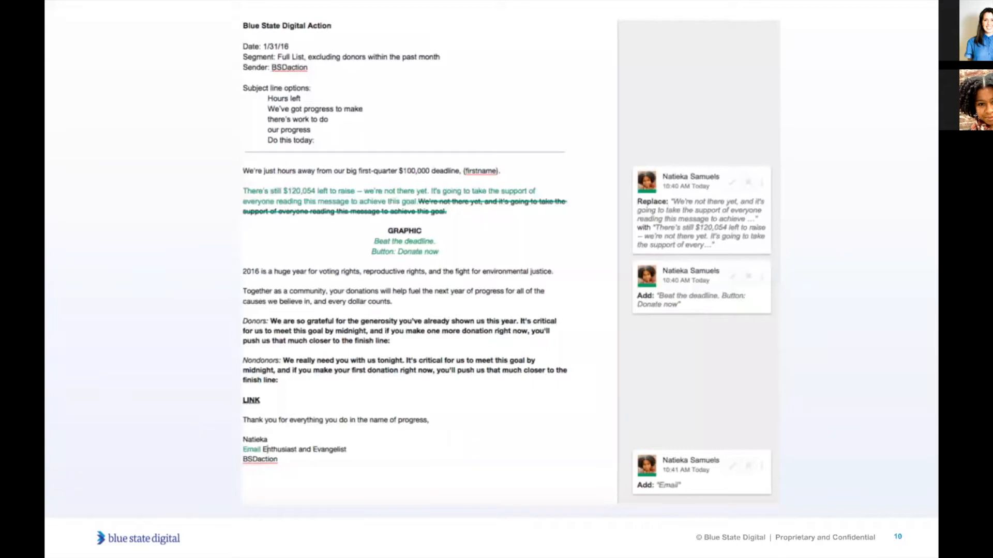
{"action": "key", "text": "Right"}
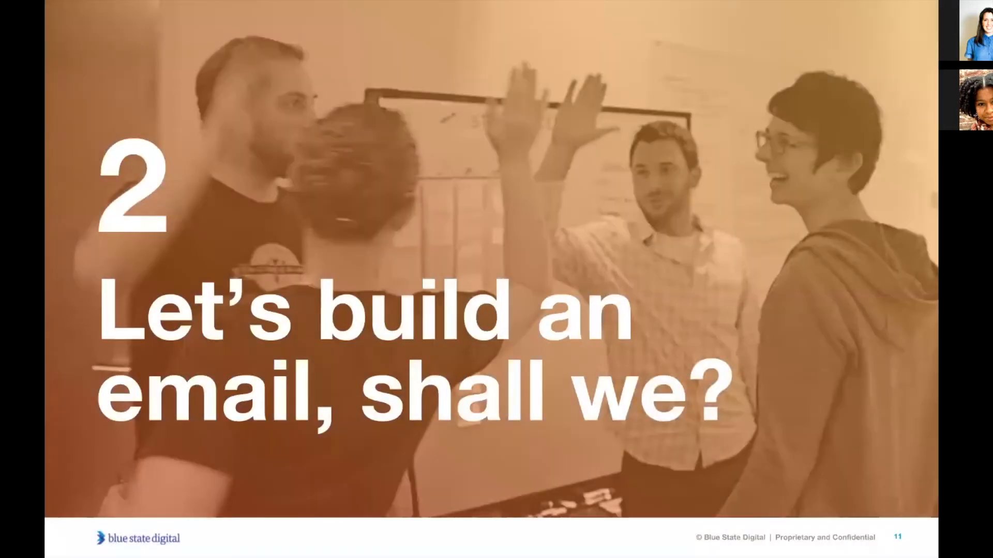
{"action": "key", "text": "Right"}
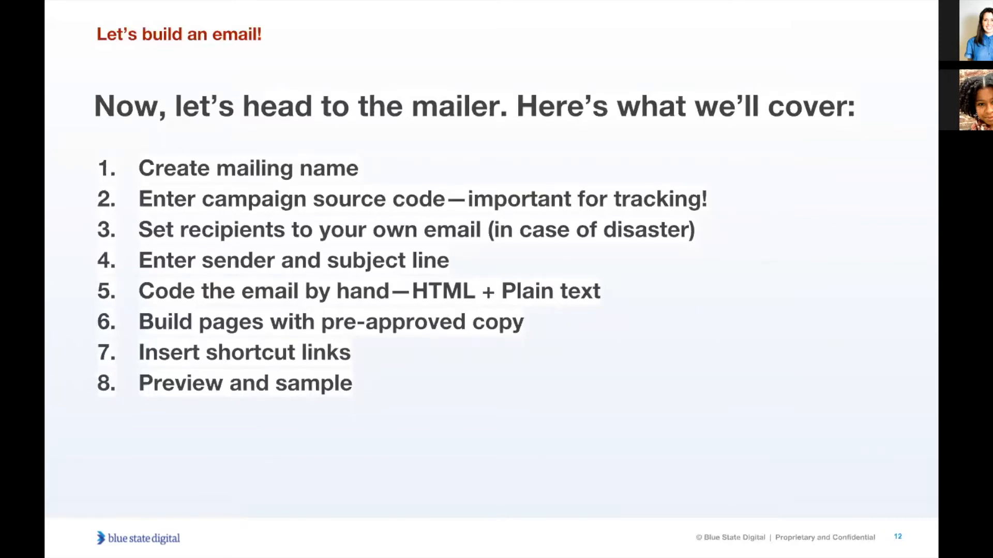
{"action": "key", "text": "Right"}
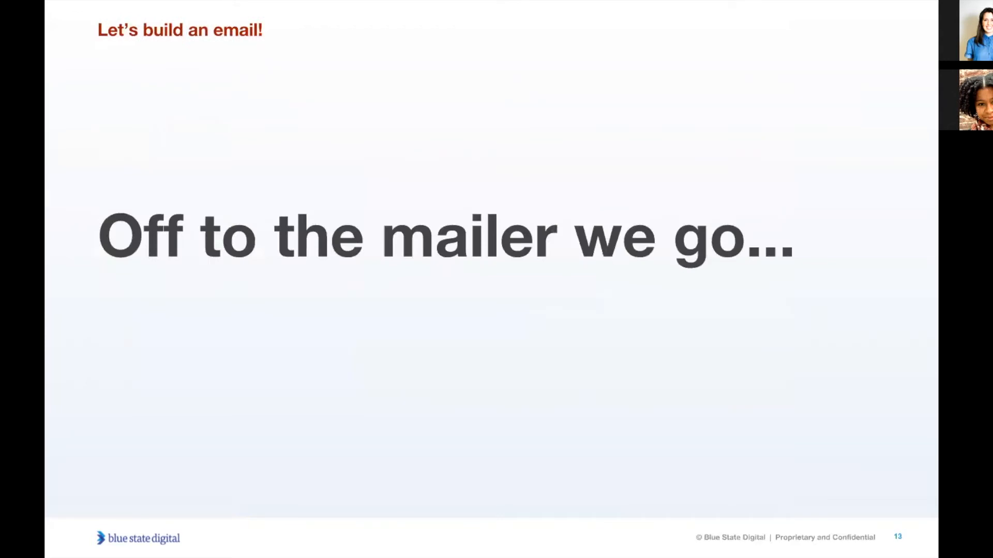
{"action": "key", "text": "Right"}
Switch to Chrome and read through the sample action email draft in Google Docs, from the segment and subject lines to the signature
{"action": "key", "text": "ctrl+Left"}
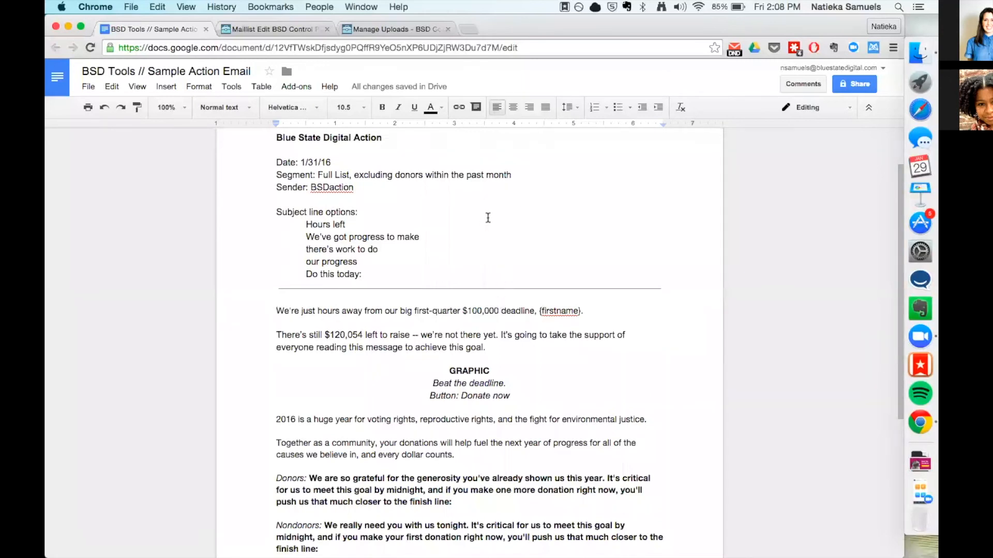
{"action": "scroll", "coordinate": [514, 249], "scroll_direction": "down", "scroll_amount": 3}
{"action": "scroll", "coordinate": [514, 249], "scroll_direction": "down", "scroll_amount": 3}
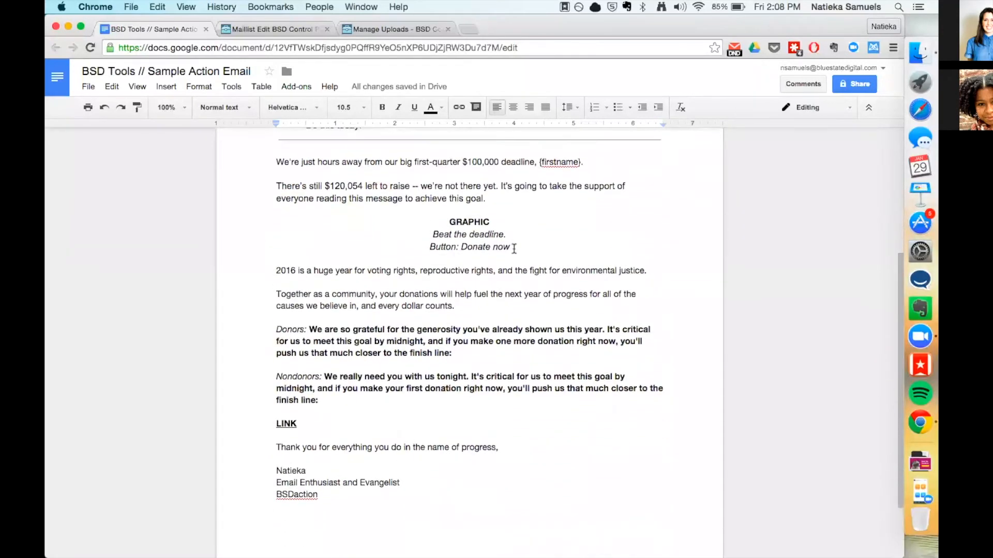
{"action": "scroll", "coordinate": [514, 249], "scroll_direction": "up", "scroll_amount": 5}
{"action": "scroll", "coordinate": [514, 249], "scroll_direction": "up", "scroll_amount": 3}
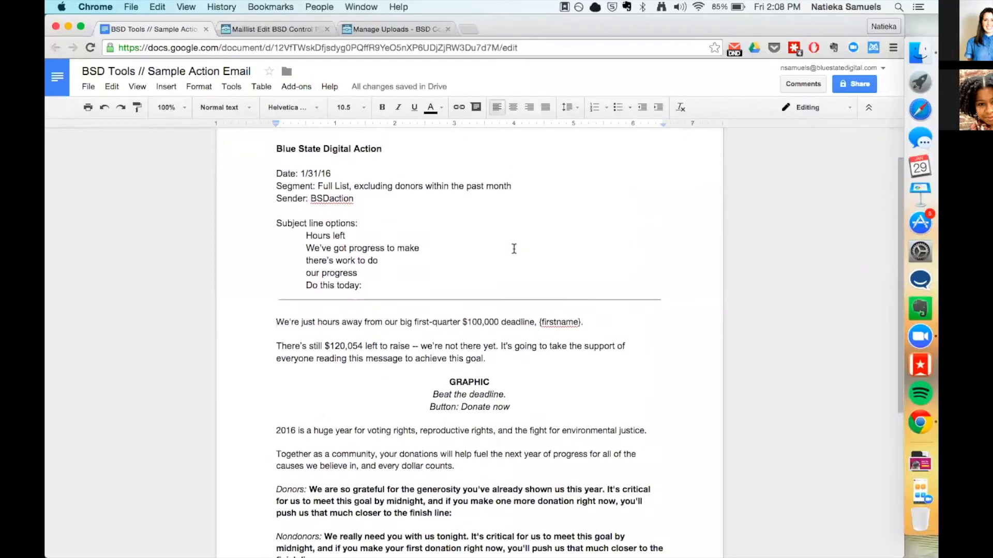
{"action": "scroll", "coordinate": [514, 249], "scroll_direction": "down", "scroll_amount": 8}
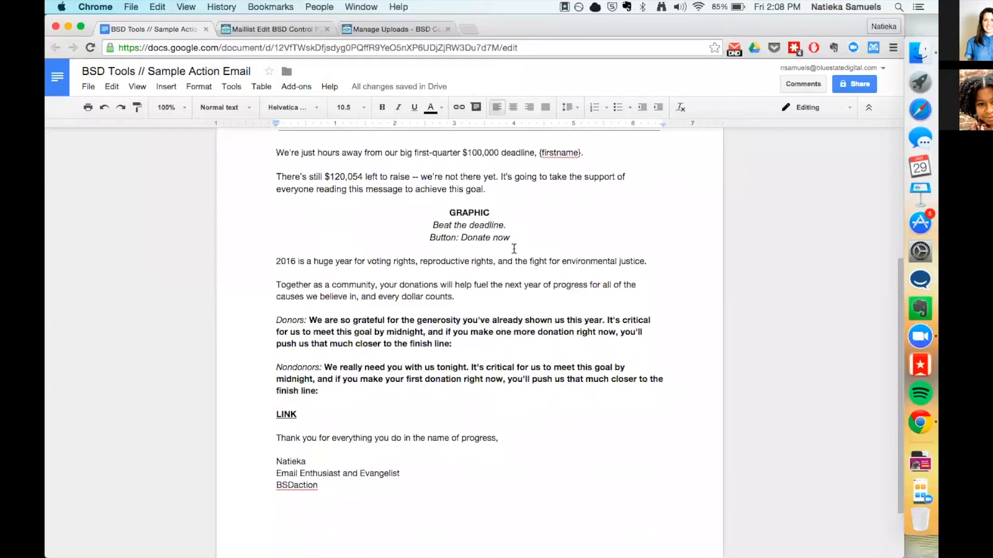
Resume editing the saved mailing in BSD Tools and review its basic information, recipients and message settings
{"action": "left_click", "coordinate": [262, 28]}
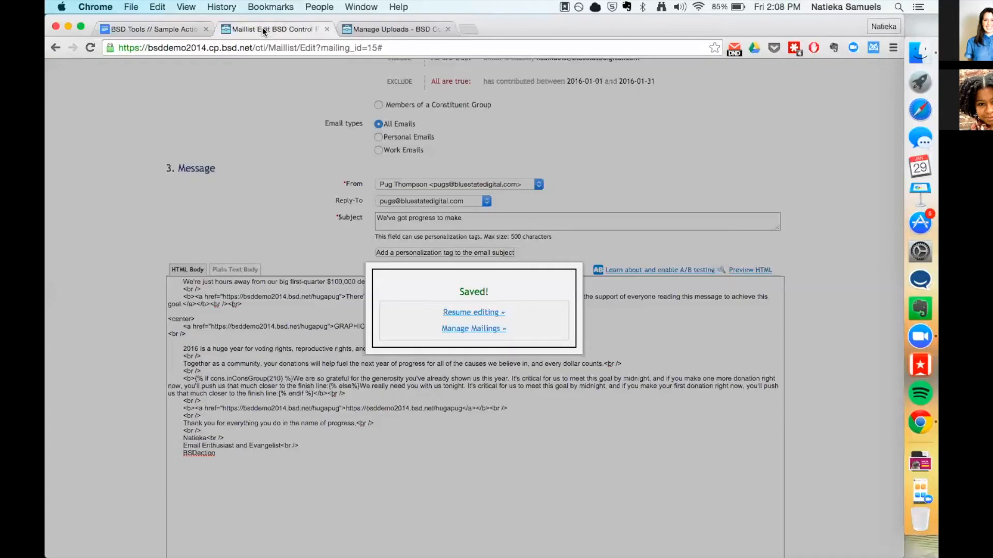
{"action": "left_click", "coordinate": [470, 312]}
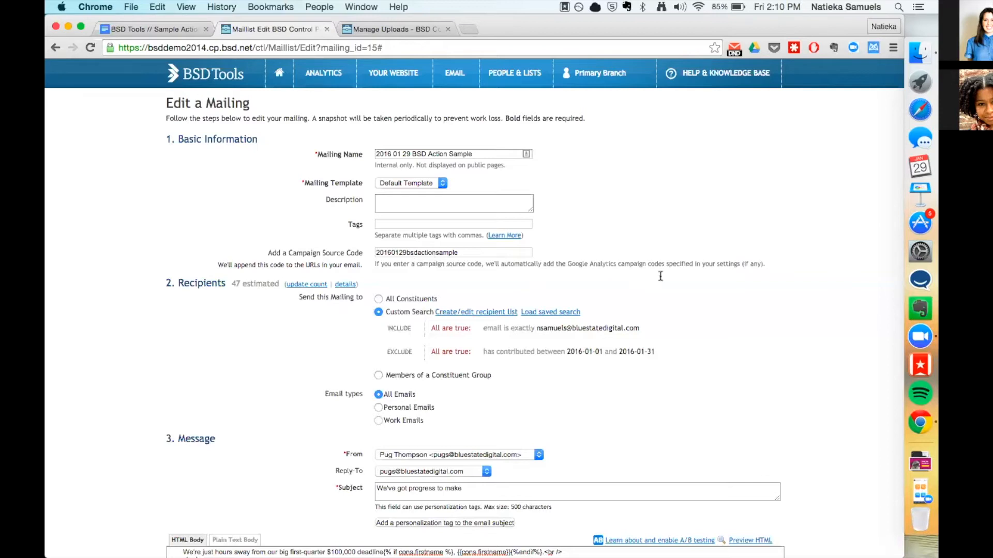
{"action": "scroll", "coordinate": [667, 268], "scroll_direction": "down", "scroll_amount": 5}
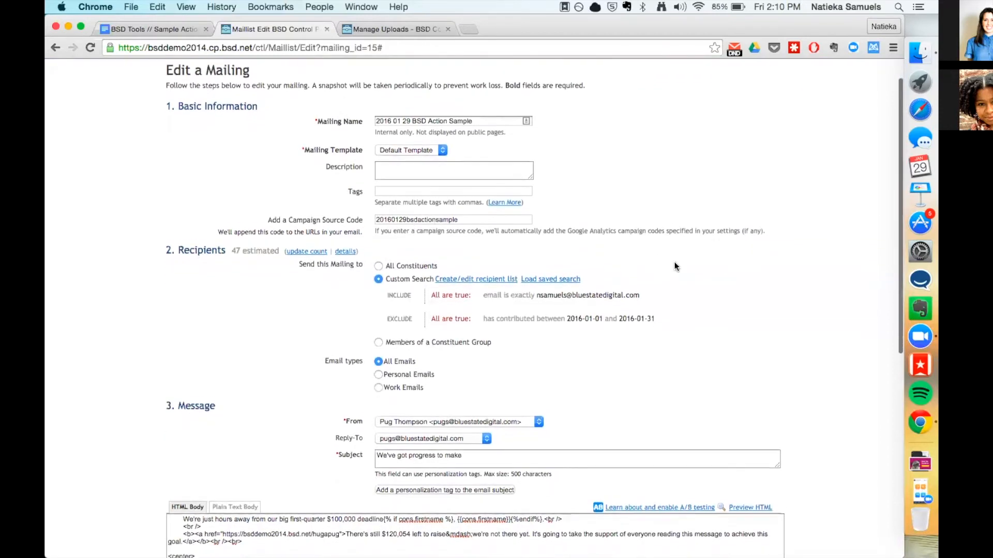
{"action": "scroll", "coordinate": [674, 262], "scroll_direction": "down", "scroll_amount": 2}
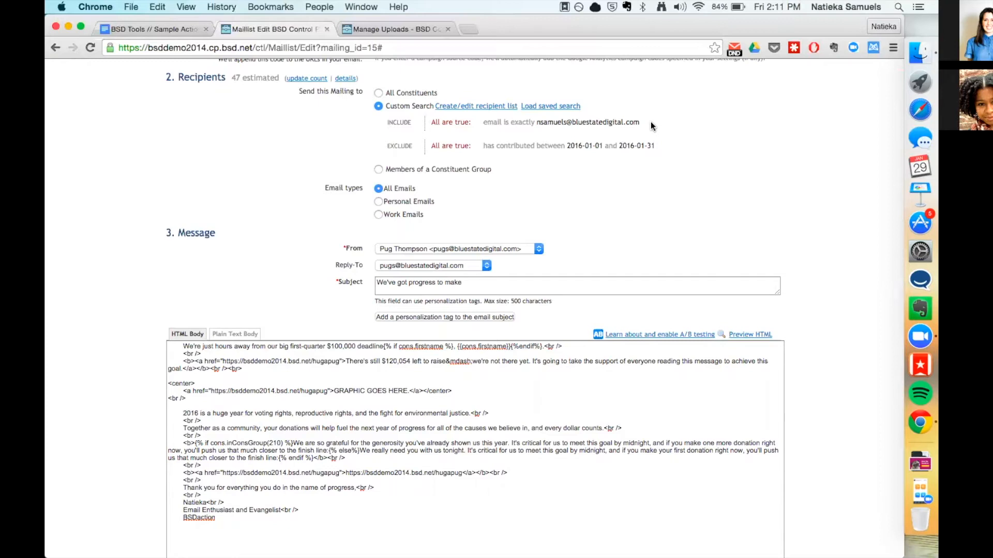
{"action": "scroll", "coordinate": [650, 122], "scroll_direction": "down", "scroll_amount": 6}
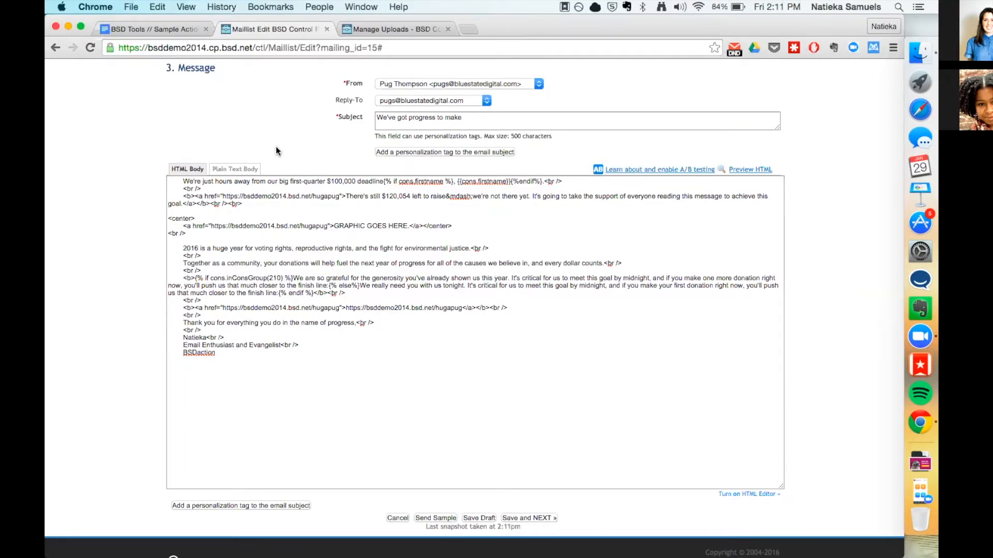
Check the plain text body, then return to the HTML body and examine its line-break tags and first-name personalization code
{"action": "left_click", "coordinate": [235, 169]}
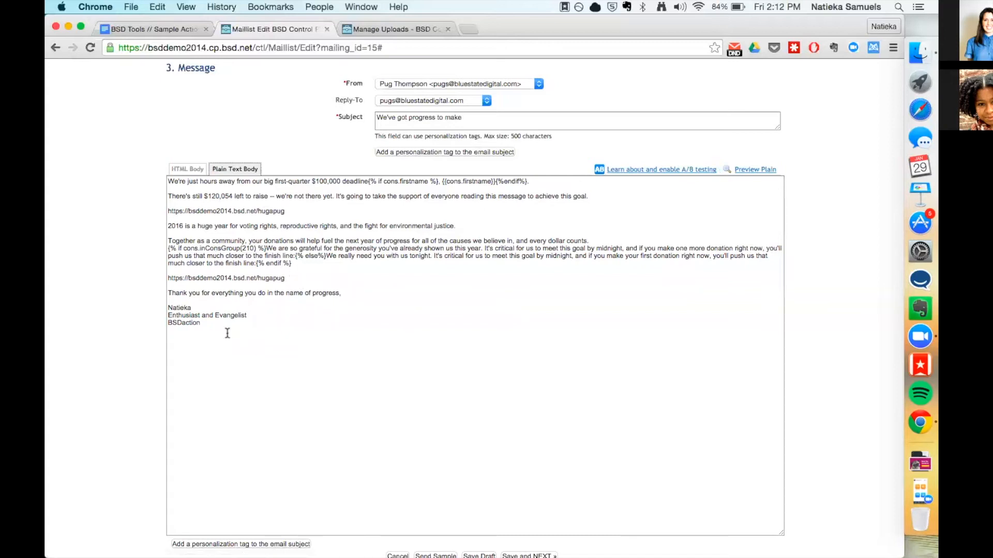
{"action": "left_click", "coordinate": [190, 170]}
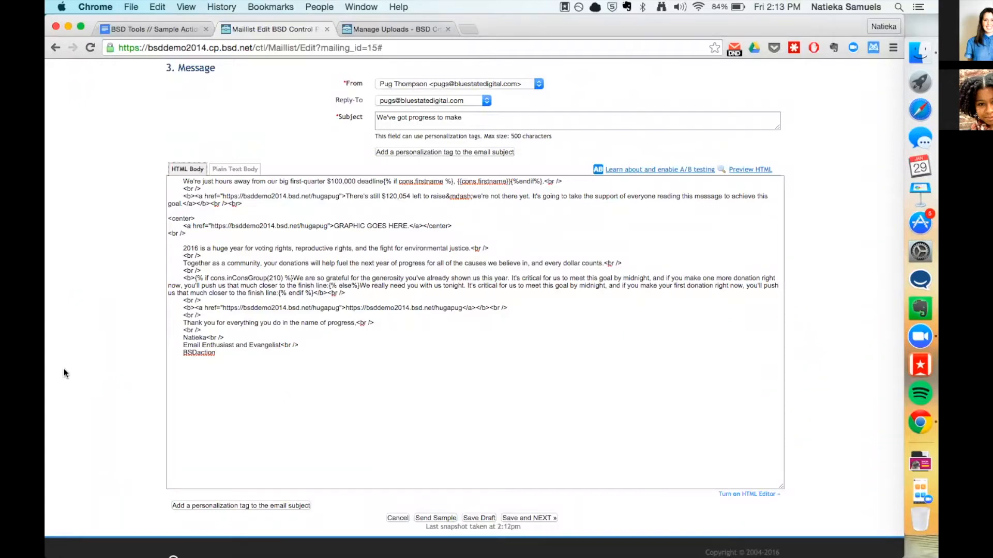
{"action": "left_click", "coordinate": [201, 189]}
{"action": "left_click_drag", "start_coordinate": [202, 189], "coordinate": [180, 189]}
{"action": "left_click", "coordinate": [171, 191]}
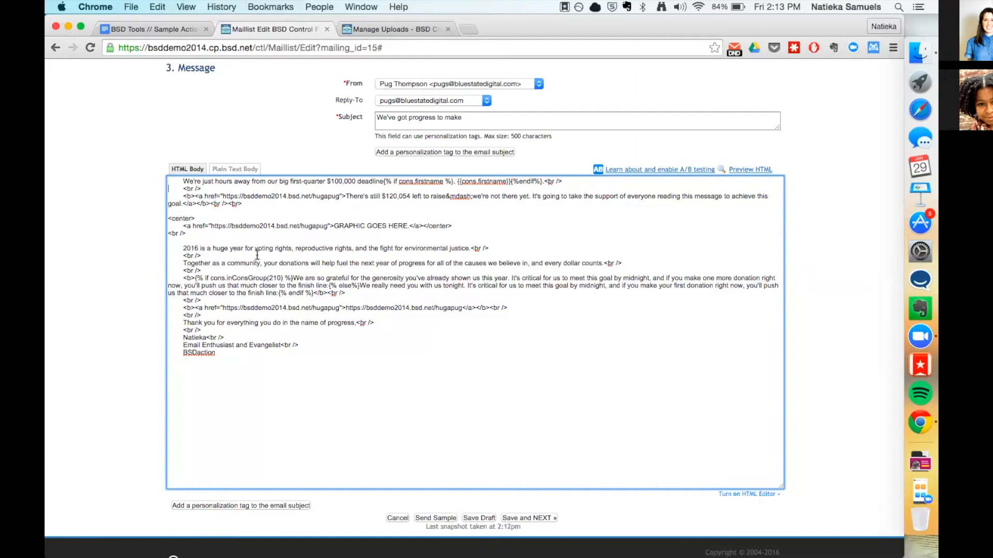
{"action": "left_click_drag", "start_coordinate": [384, 181], "coordinate": [543, 182]}
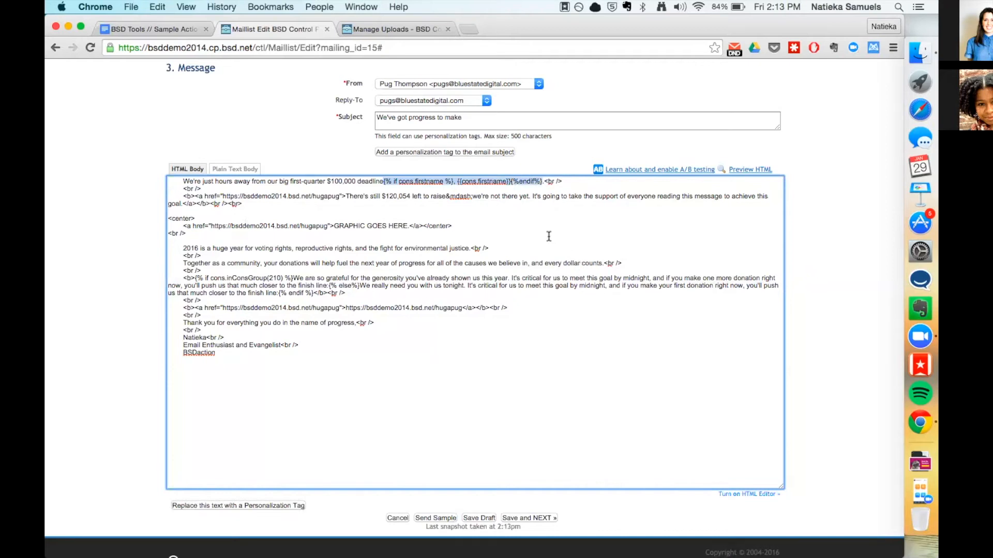
{"action": "left_click", "coordinate": [543, 265]}
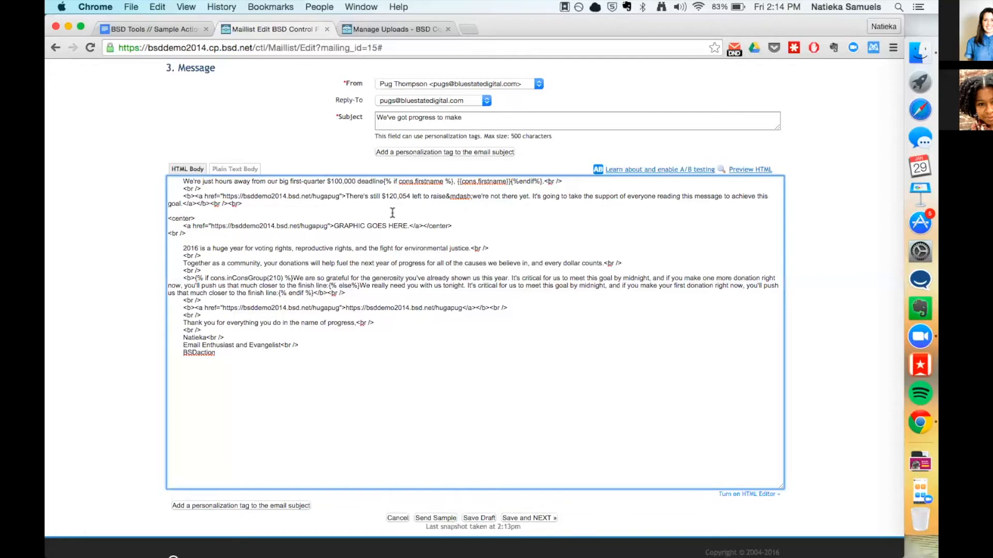
Set the constituent group ID in the HTML body's donor conditional to 1 and highlight its else tag
{"action": "scroll", "coordinate": [409, 267], "scroll_direction": "down", "scroll_amount": 1}
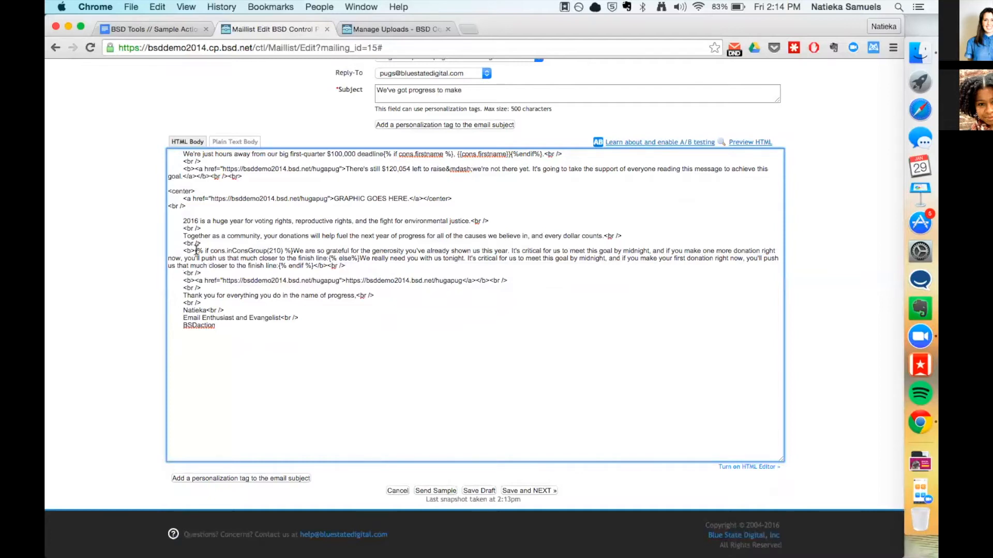
{"action": "left_click_drag", "start_coordinate": [291, 251], "coordinate": [195, 251]}
{"action": "left_click", "coordinate": [279, 250]}
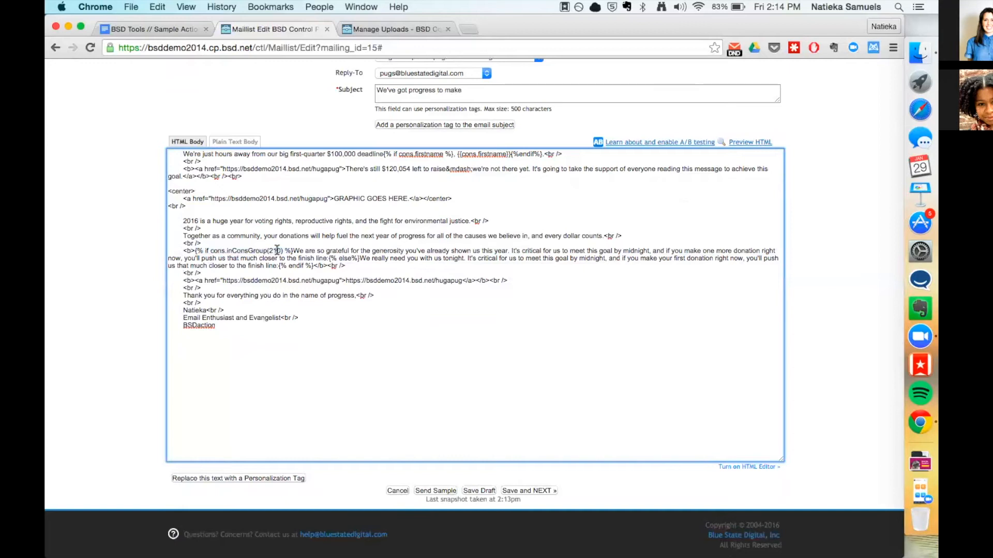
{"action": "key", "text": "BackSpace"}
{"action": "key", "text": "BackSpace"}
{"action": "left_click", "coordinate": [322, 287]}
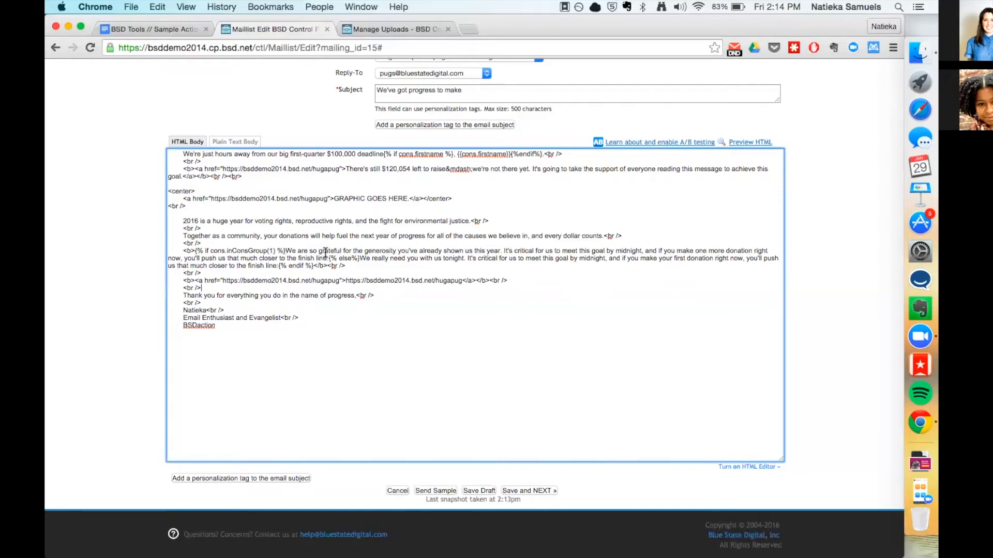
{"action": "left_click_drag", "start_coordinate": [359, 260], "coordinate": [329, 260]}
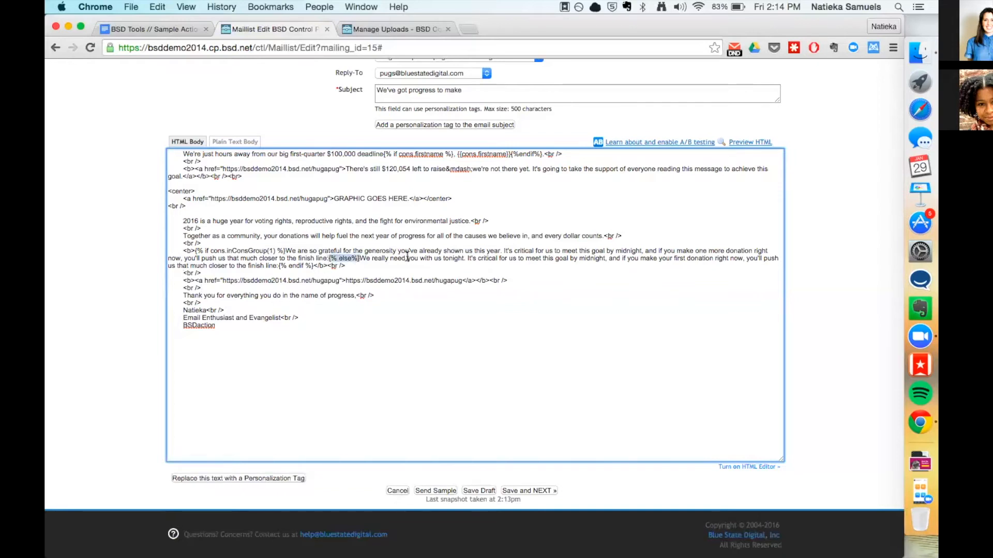
Preview the HTML mailing with and without personalized data to compare the conditional donor and nondonor paragraph, then close the preview
{"action": "left_click", "coordinate": [750, 142]}
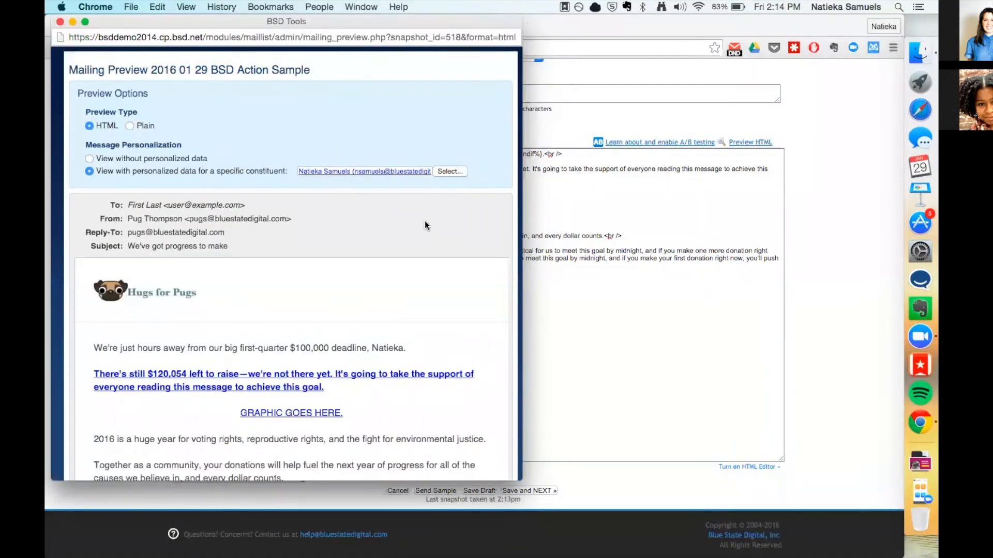
{"action": "scroll", "coordinate": [424, 223], "scroll_direction": "down", "scroll_amount": 2}
{"action": "scroll", "coordinate": [427, 225], "scroll_direction": "down", "scroll_amount": 5}
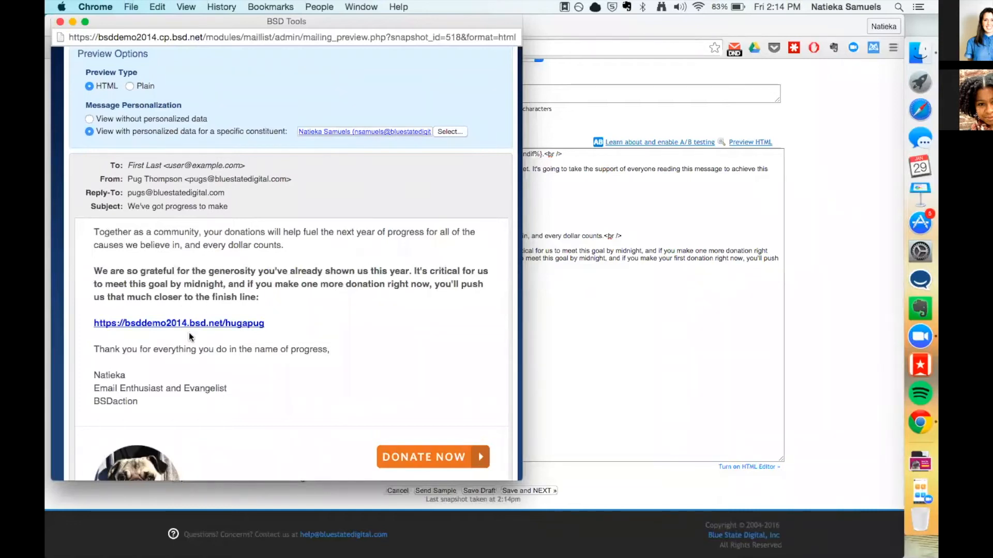
{"action": "left_click", "coordinate": [142, 122]}
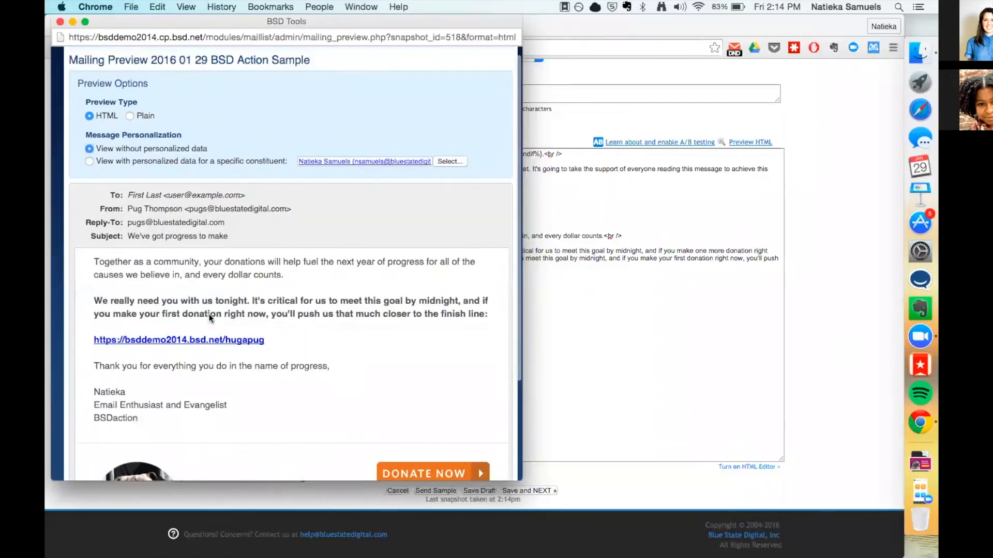
{"action": "scroll", "coordinate": [250, 329], "scroll_direction": "down", "scroll_amount": 1}
{"action": "scroll", "coordinate": [251, 329], "scroll_direction": "down", "scroll_amount": 1}
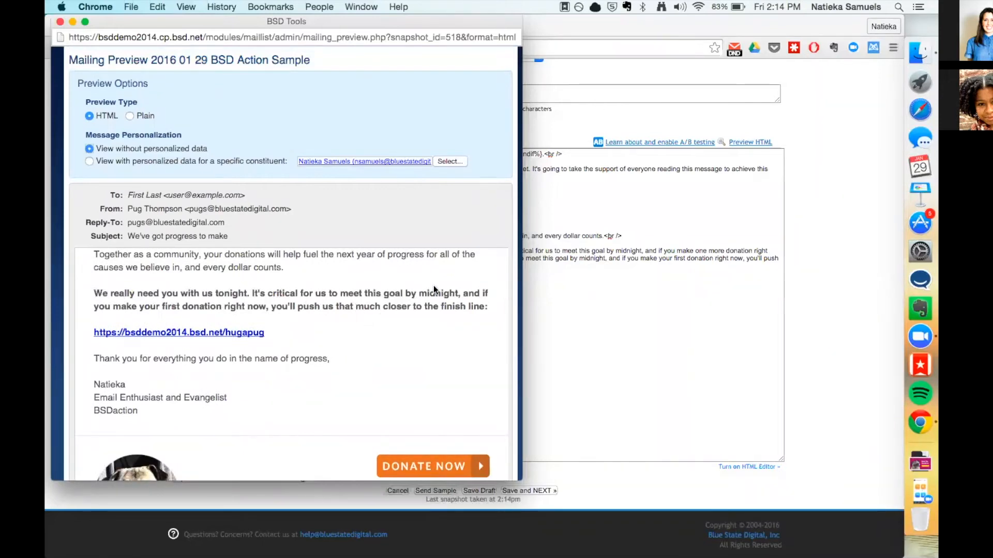
{"action": "left_click", "coordinate": [139, 160]}
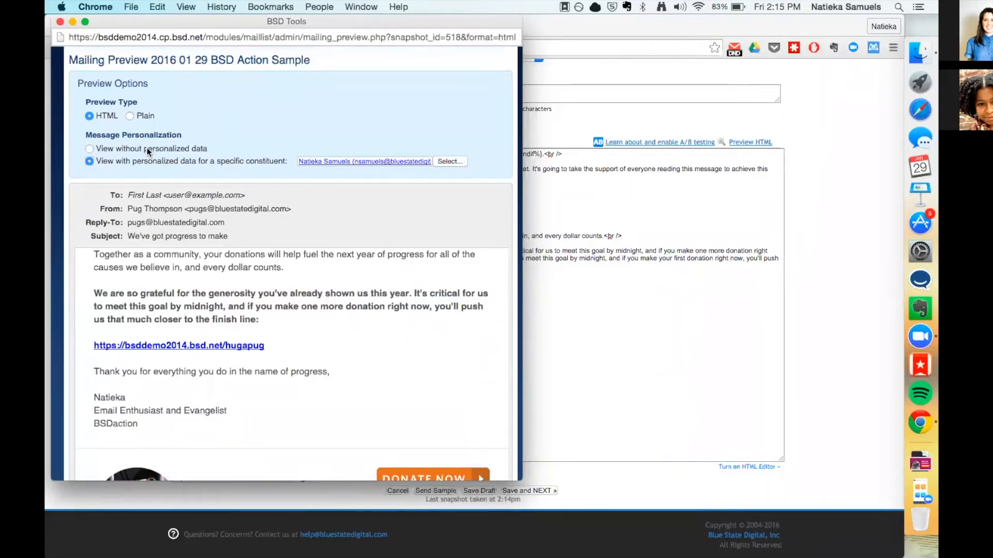
{"action": "left_click", "coordinate": [60, 22]}
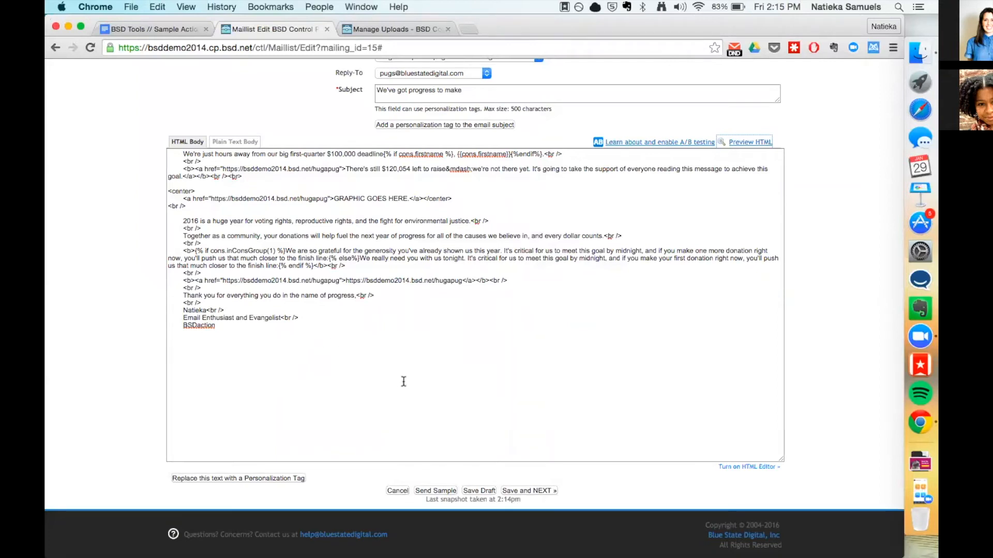
Locate the graphic placeholder in the HTML body, then open the file Library in a new browser tab and bring up its file upload form
{"action": "left_click_drag", "start_coordinate": [410, 199], "coordinate": [340, 205]}
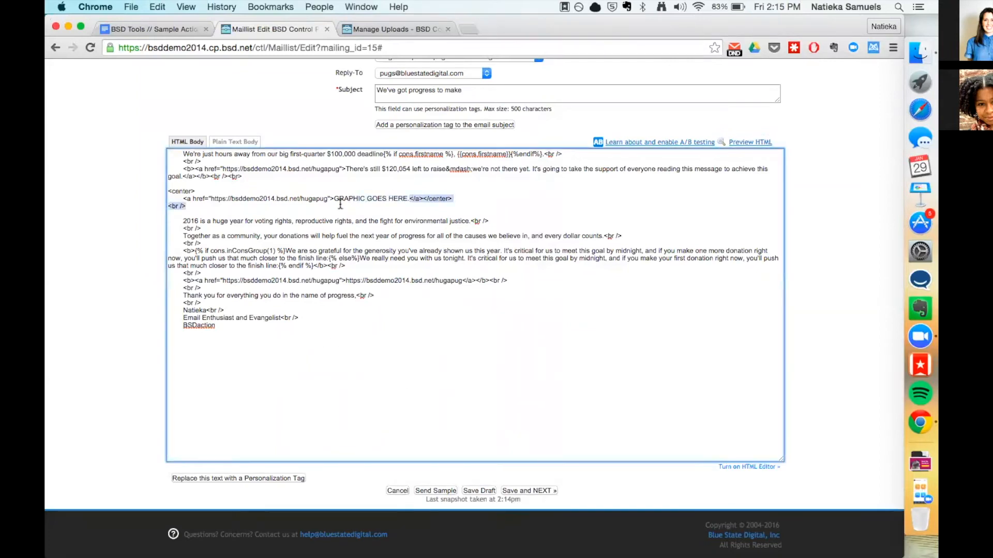
{"action": "left_click", "coordinate": [350, 200]}
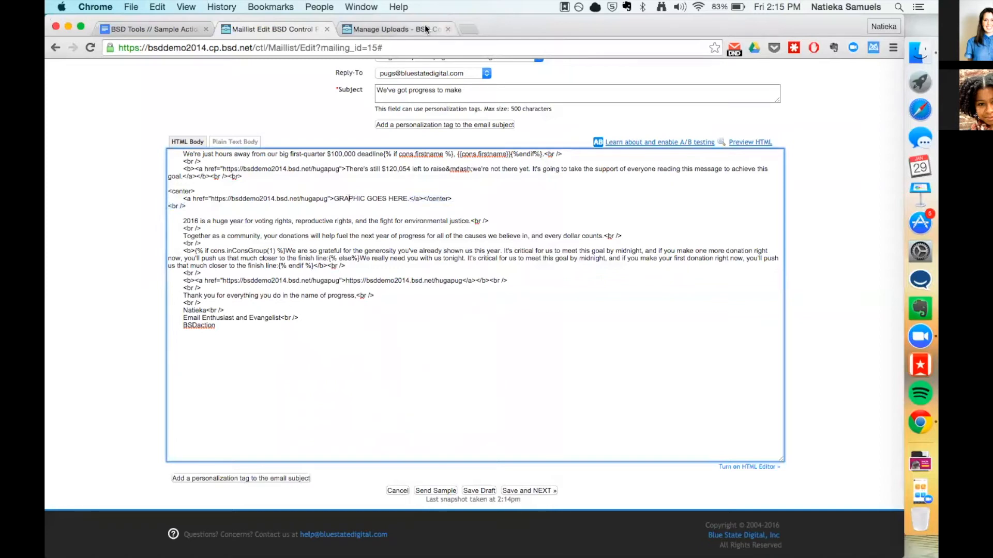
{"action": "scroll", "coordinate": [411, 282], "scroll_direction": "up", "scroll_amount": 5}
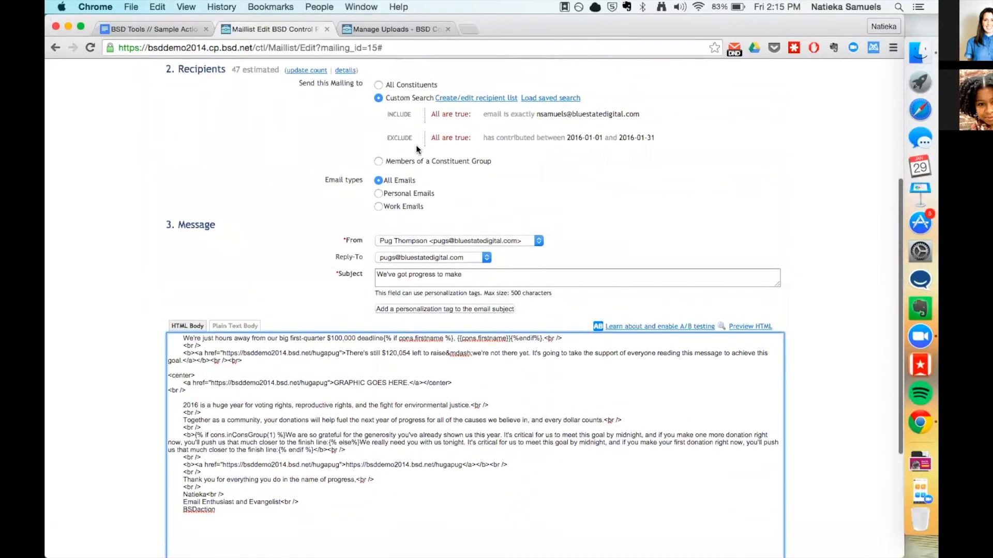
{"action": "scroll", "coordinate": [417, 129], "scroll_direction": "up", "scroll_amount": 5}
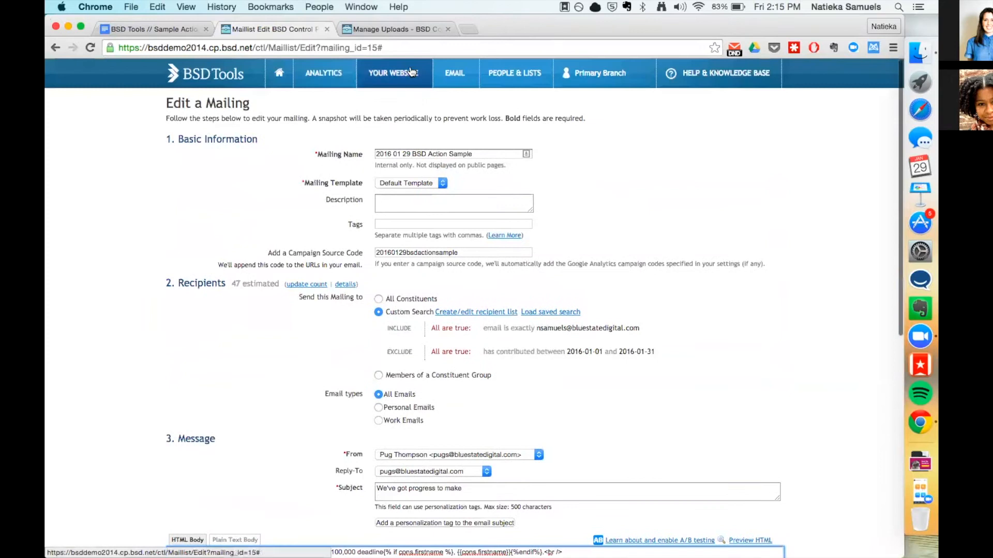
{"action": "mouse_move", "coordinate": [411, 73]}
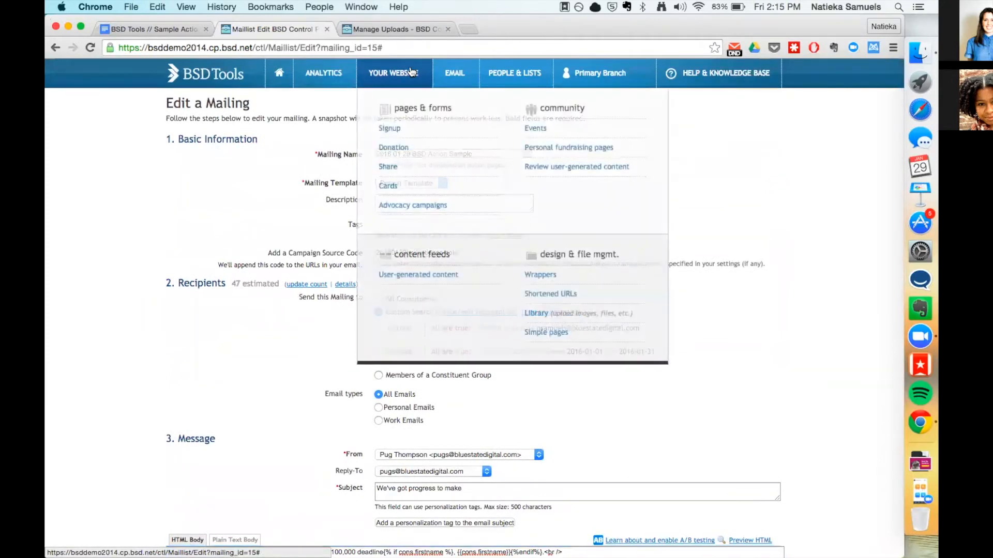
{"action": "left_click", "coordinate": [538, 317], "text": "super"}
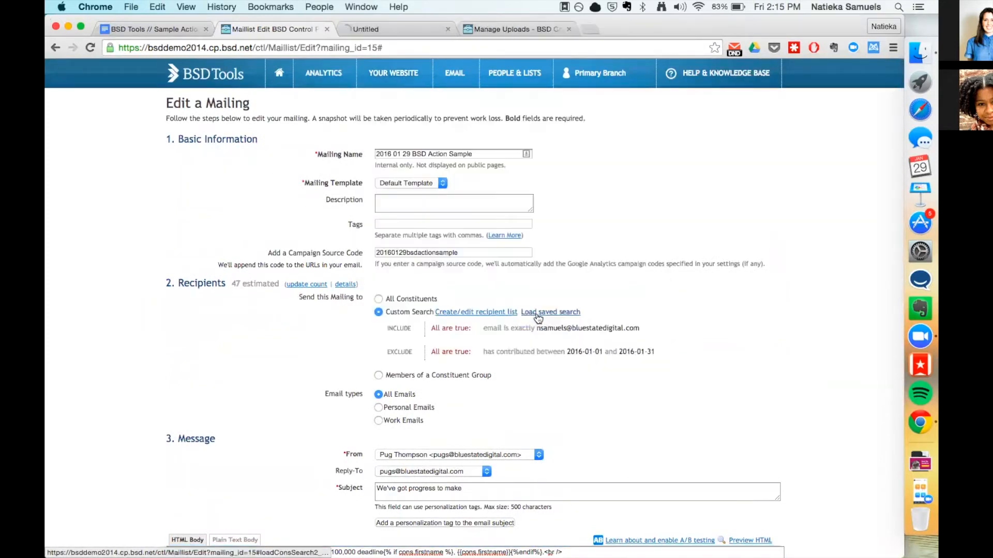
{"action": "left_click", "coordinate": [411, 21]}
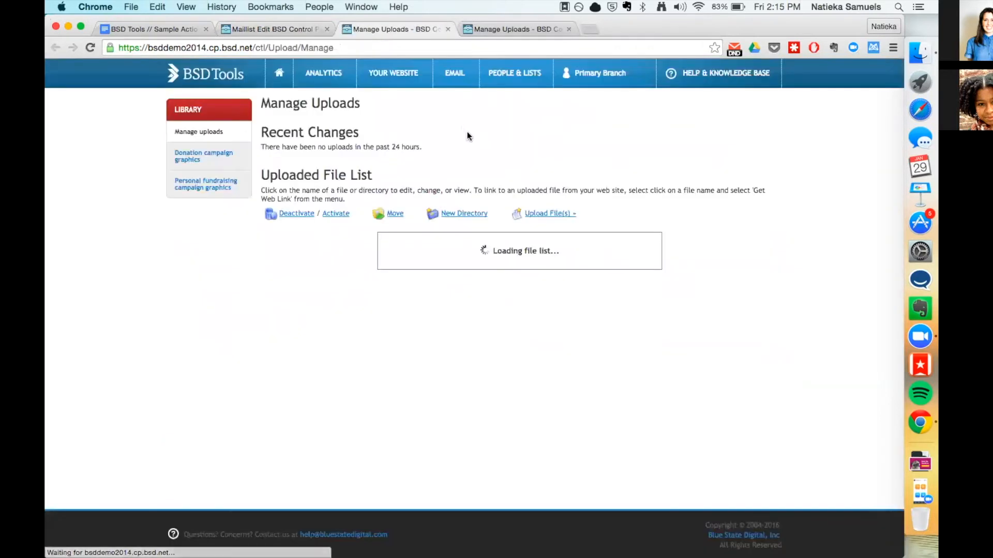
{"action": "left_click", "coordinate": [555, 216]}
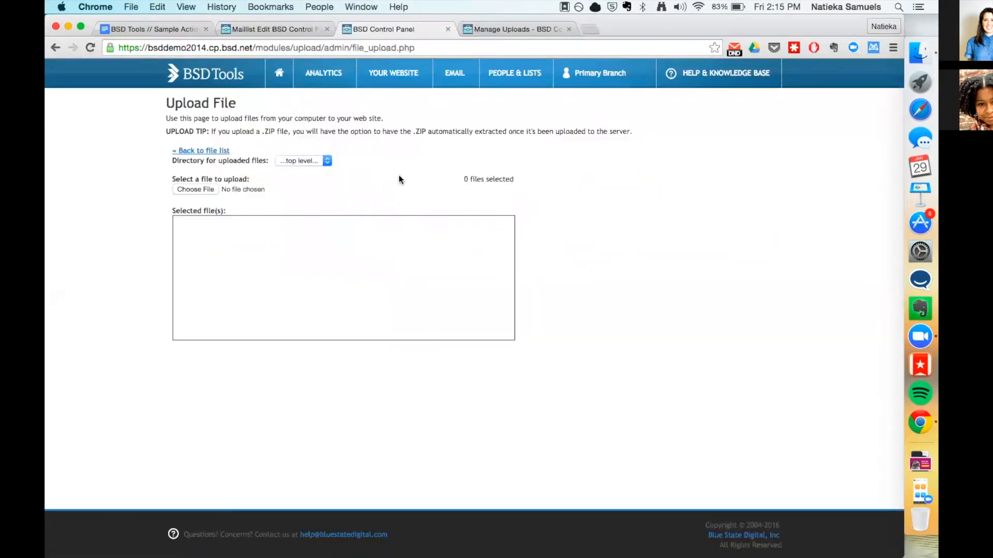
Upload BSD_Toolsdemo_kc1.png to the top-level directory, choosing to replace the existing duplicate file
{"action": "left_click", "coordinate": [208, 191]}
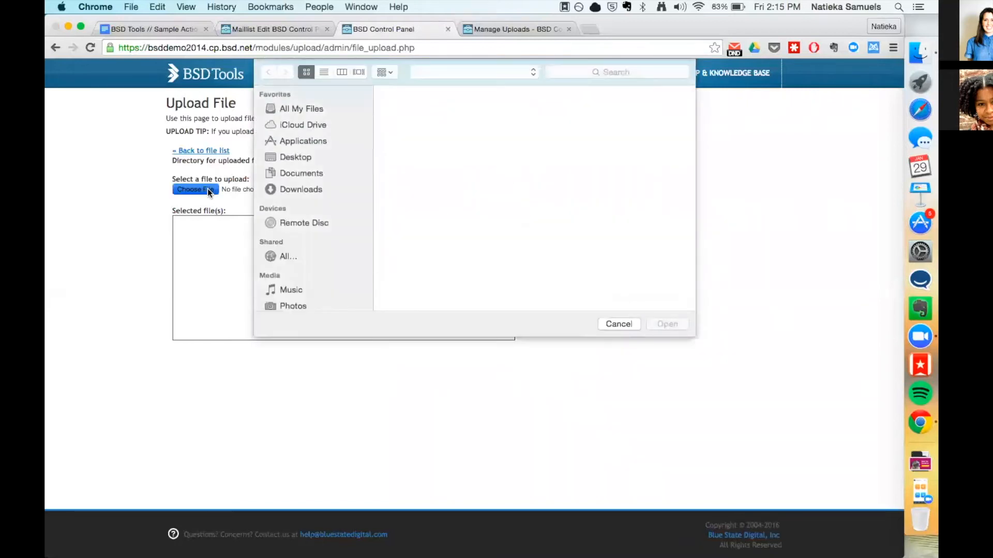
{"action": "left_click", "coordinate": [317, 110]}
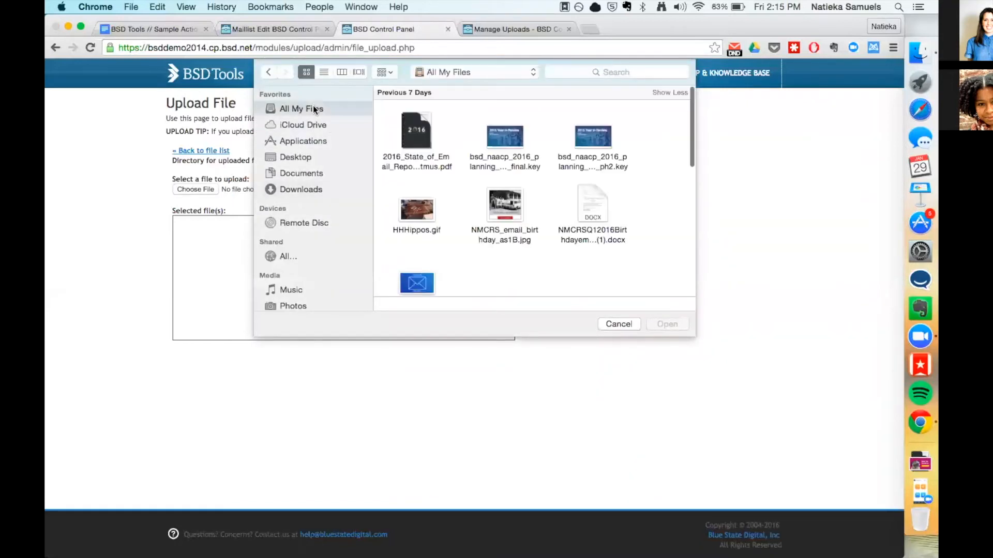
{"action": "scroll", "coordinate": [398, 156], "scroll_direction": "down", "scroll_amount": 10}
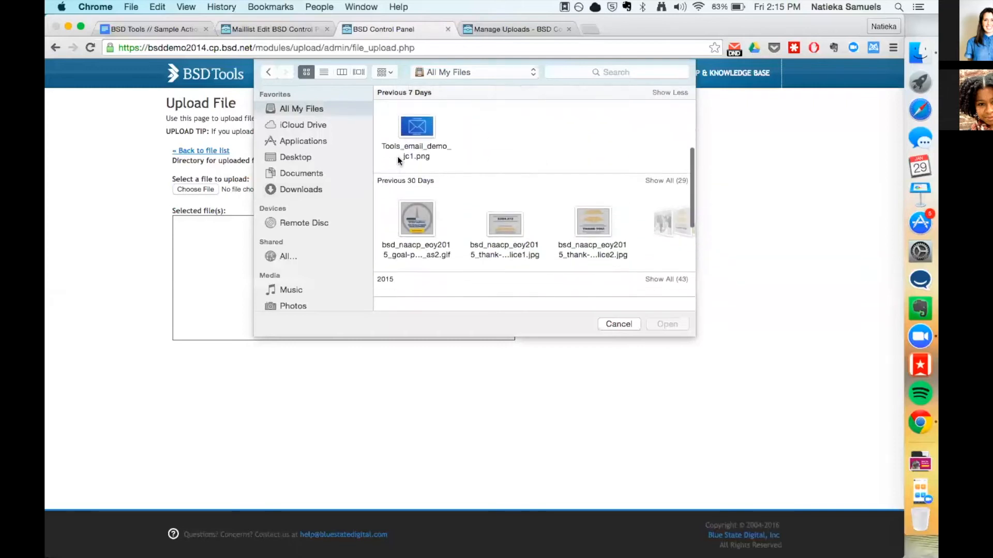
{"action": "scroll", "coordinate": [397, 156], "scroll_direction": "up", "scroll_amount": 2}
{"action": "scroll", "coordinate": [397, 156], "scroll_direction": "down", "scroll_amount": 4}
{"action": "double_click", "coordinate": [409, 271]}
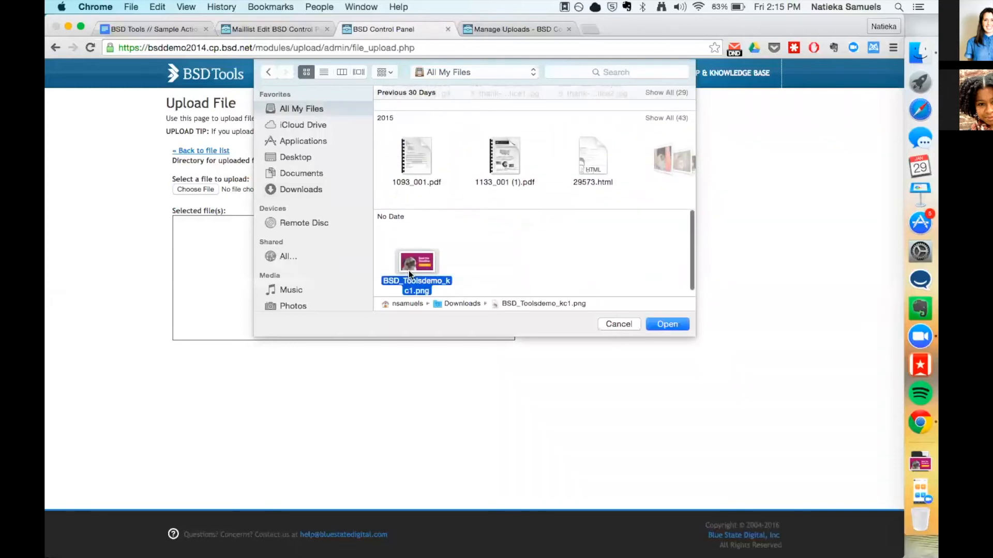
{"action": "left_click", "coordinate": [489, 190]}
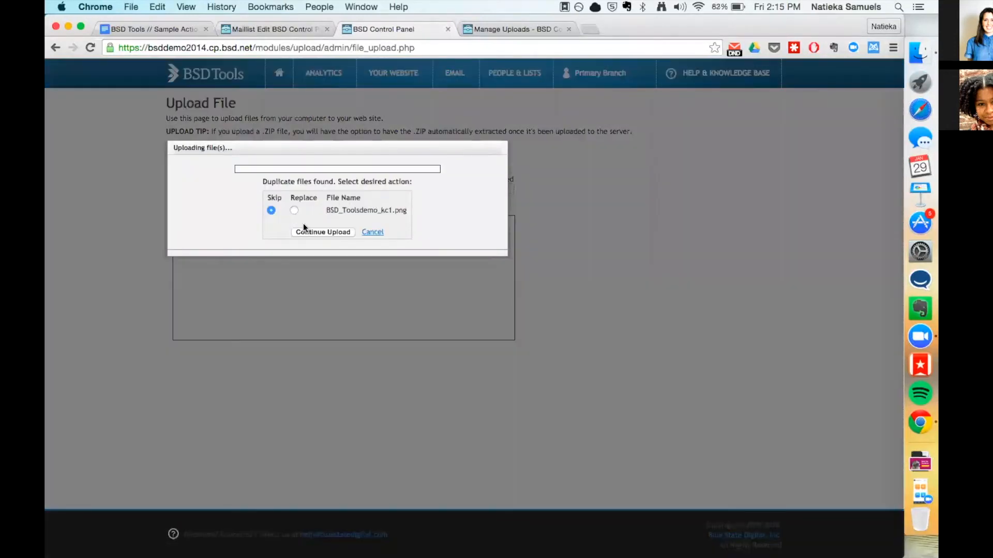
{"action": "left_click", "coordinate": [294, 210]}
{"action": "left_click", "coordinate": [311, 233]}
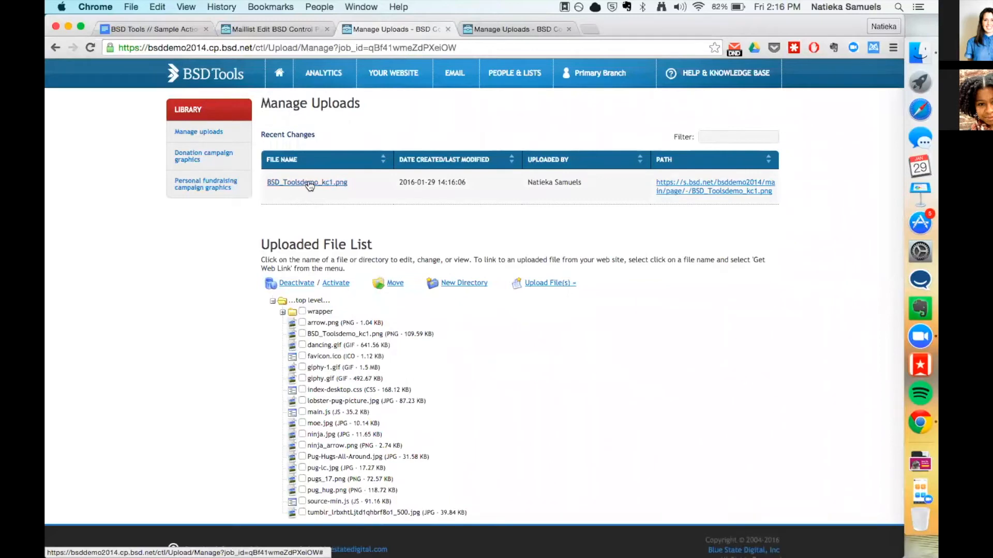
Open the details of the uploaded BSD_Toolsdemo_kc1.png and copy its HTML code for embedding on an external web site
{"action": "left_click", "coordinate": [310, 184]}
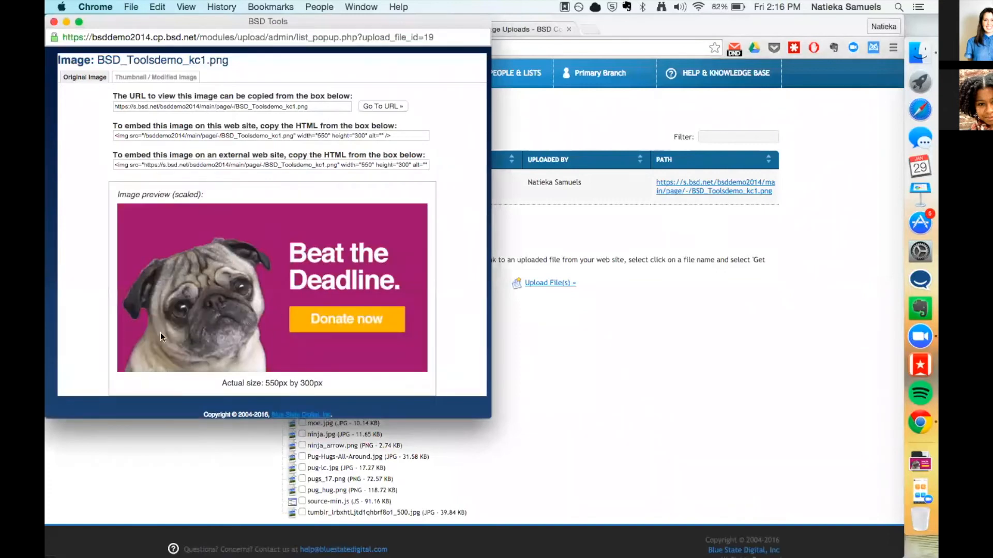
{"action": "left_click", "coordinate": [148, 163]}
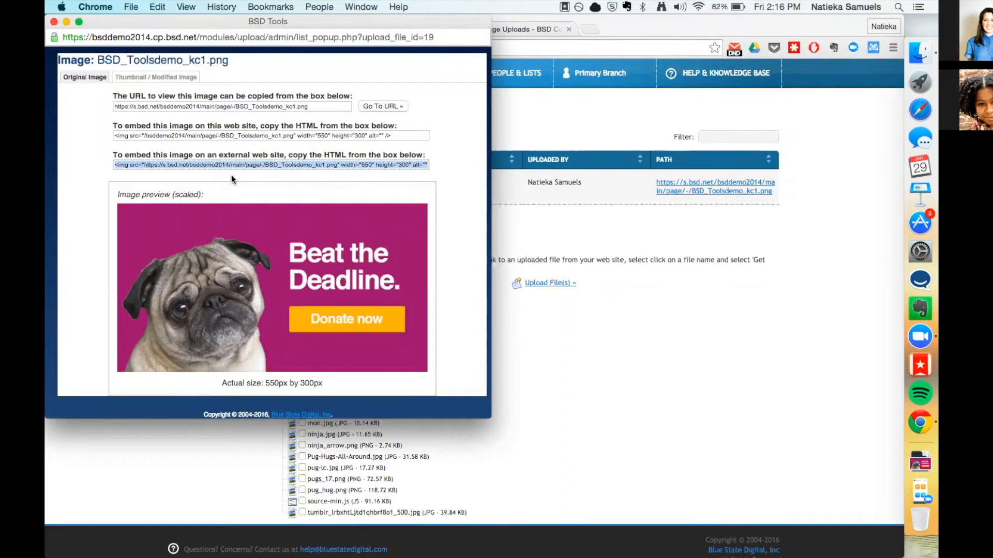
{"action": "left_click", "coordinate": [529, 85]}
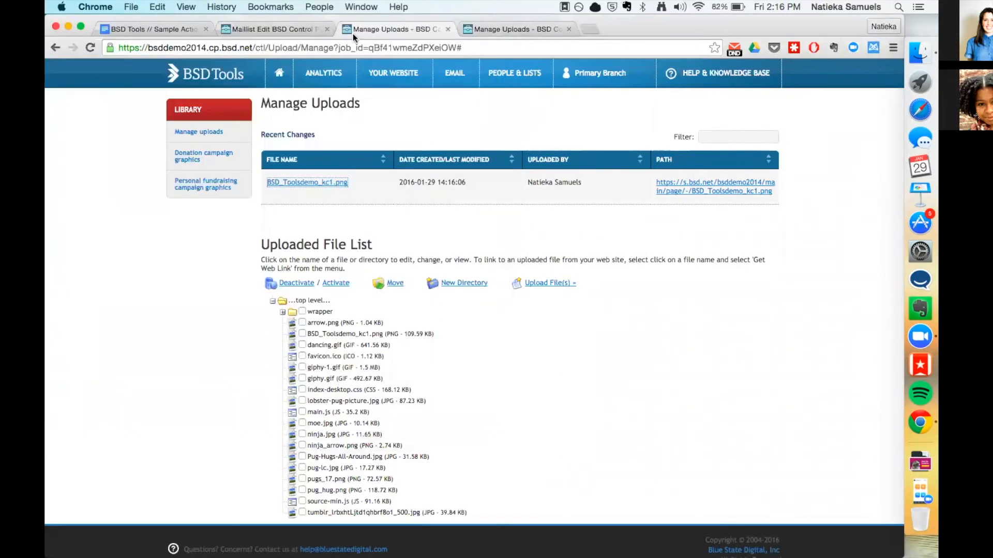
Replace the "GRAPHIC GOES HERE." placeholder in the mailing's HTML body with the copied image code
{"action": "left_click", "coordinate": [304, 32]}
{"action": "scroll", "coordinate": [411, 204], "scroll_direction": "down", "scroll_amount": 10}
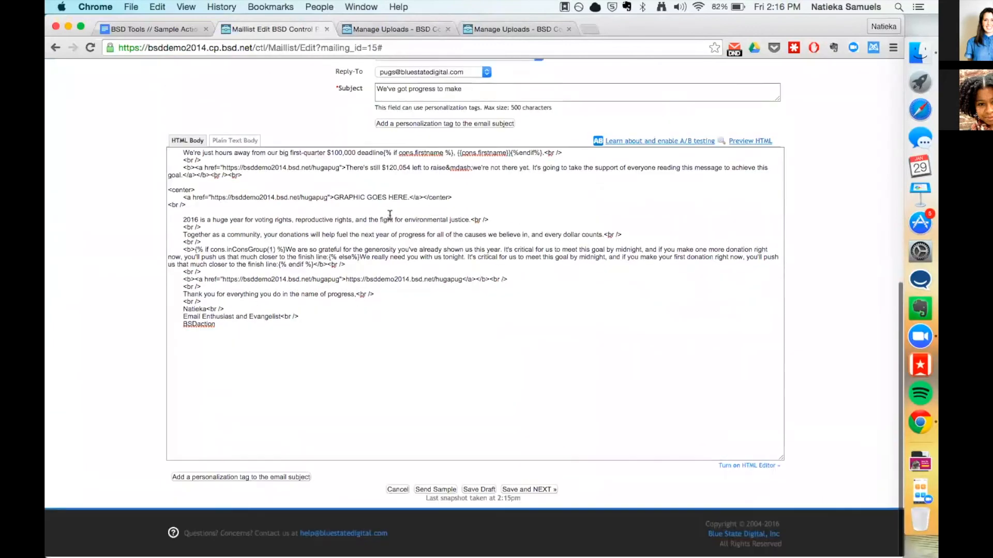
{"action": "left_click_drag", "start_coordinate": [410, 199], "coordinate": [337, 198]}
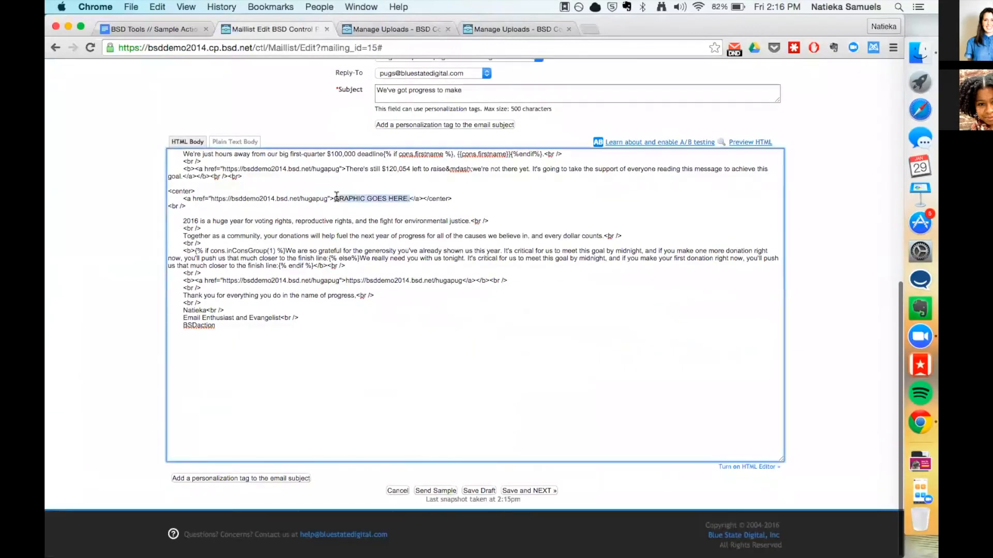
{"action": "type", "text": "<img src=\"https://s.bsd.net/bsddemo2014/main/page/-/BSD_Toolsdemo_kc1.png\" width=\"550\" height=\"300\" alt=\"\" />"}
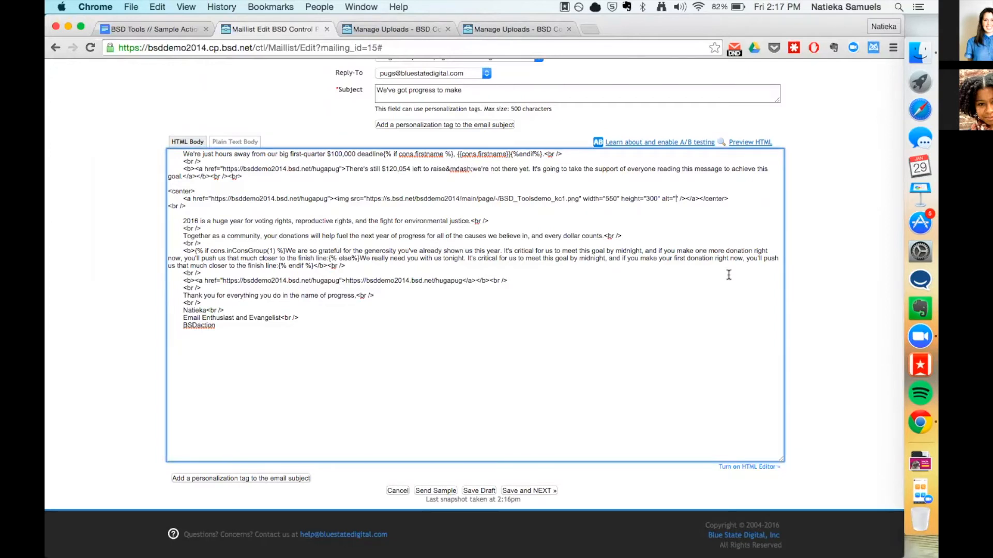
Give the image tag the alt text "Donate now to save a pug!" and add border="0" to it
{"action": "type", "text": "Donate now t"}
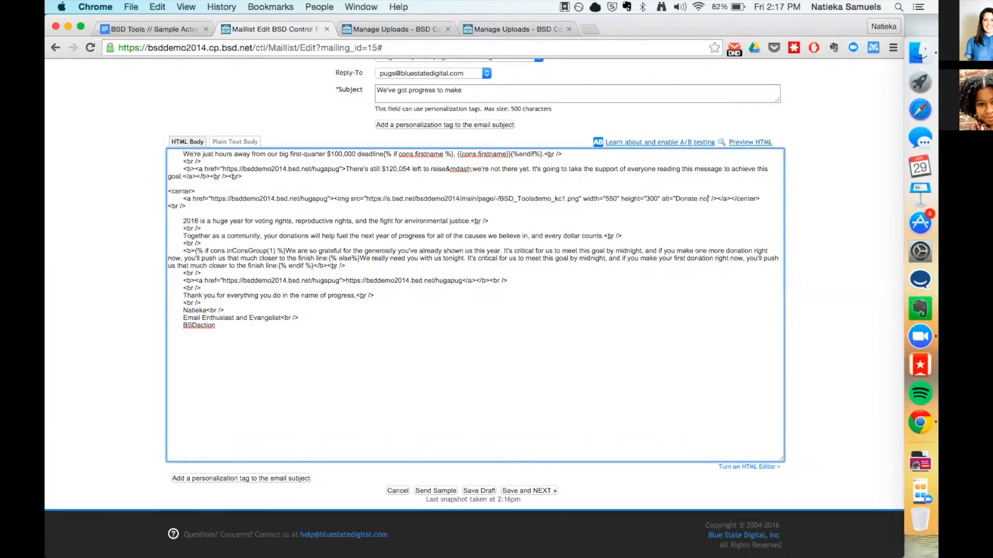
{"action": "type", "text": "o save a pu"}
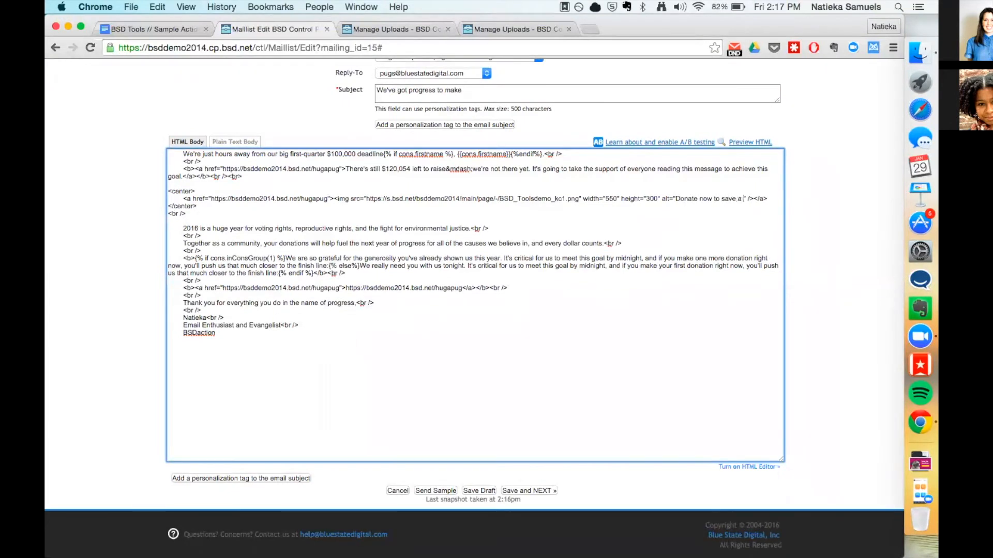
{"action": "type", "text": "g!\""}
{"action": "type", "text": "border=\"0\""}
Preview the HTML mailing to check the placement and donation link of the graphic, then close the preview
{"action": "left_click", "coordinate": [750, 142]}
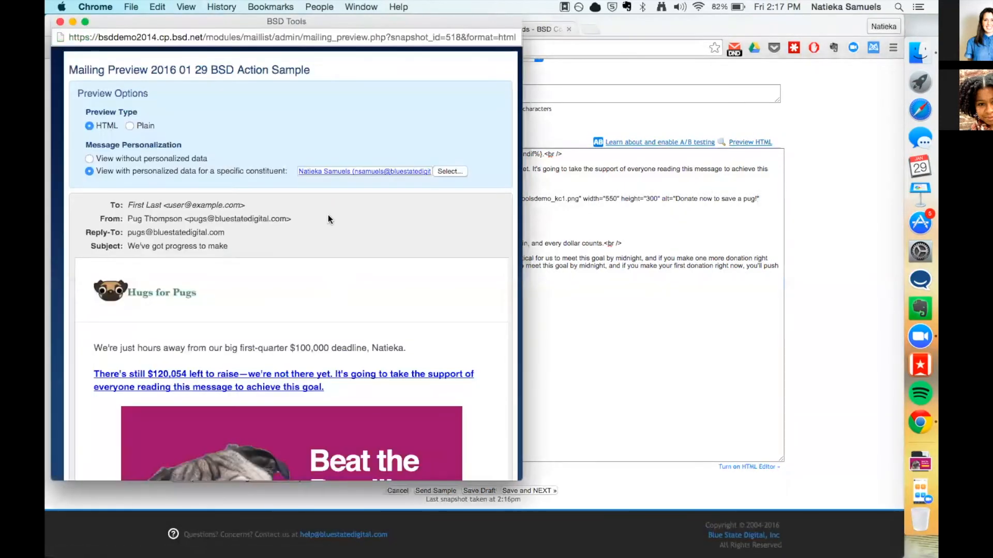
{"action": "scroll", "coordinate": [327, 219], "scroll_direction": "down", "scroll_amount": 3}
{"action": "scroll", "coordinate": [328, 215], "scroll_direction": "down", "scroll_amount": 2}
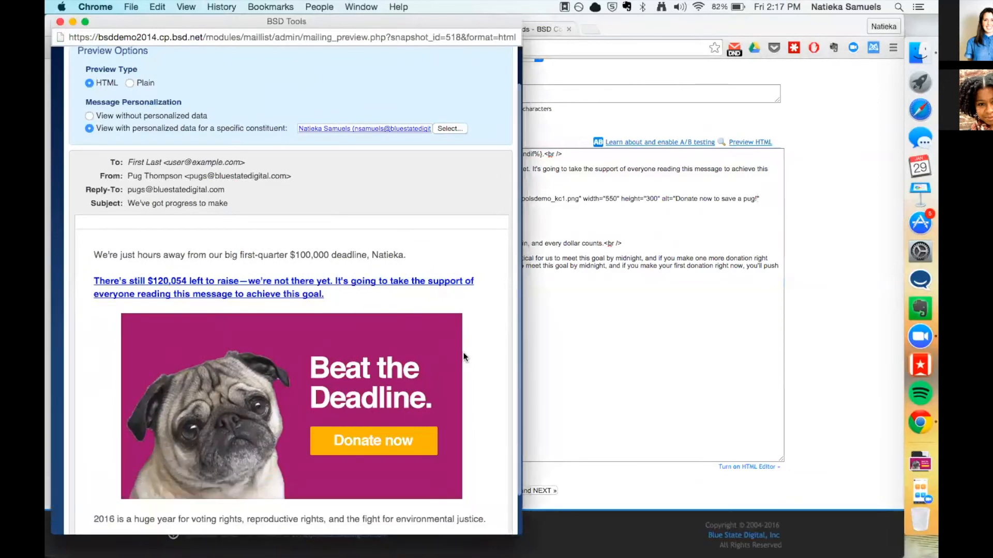
{"action": "scroll", "coordinate": [464, 352], "scroll_direction": "down", "scroll_amount": 2}
{"action": "scroll", "coordinate": [464, 355], "scroll_direction": "up", "scroll_amount": 1}
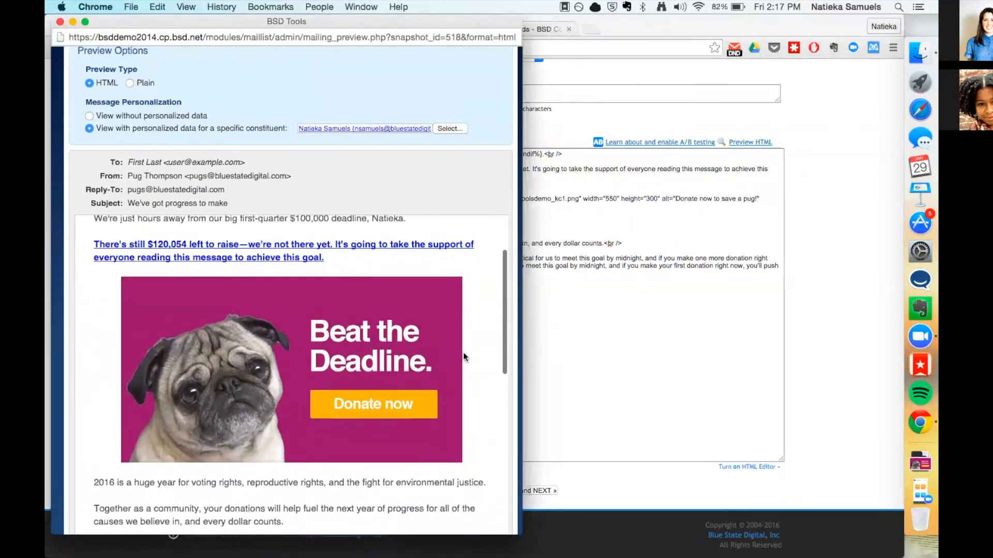
{"action": "scroll", "coordinate": [455, 318], "scroll_direction": "down", "scroll_amount": 5}
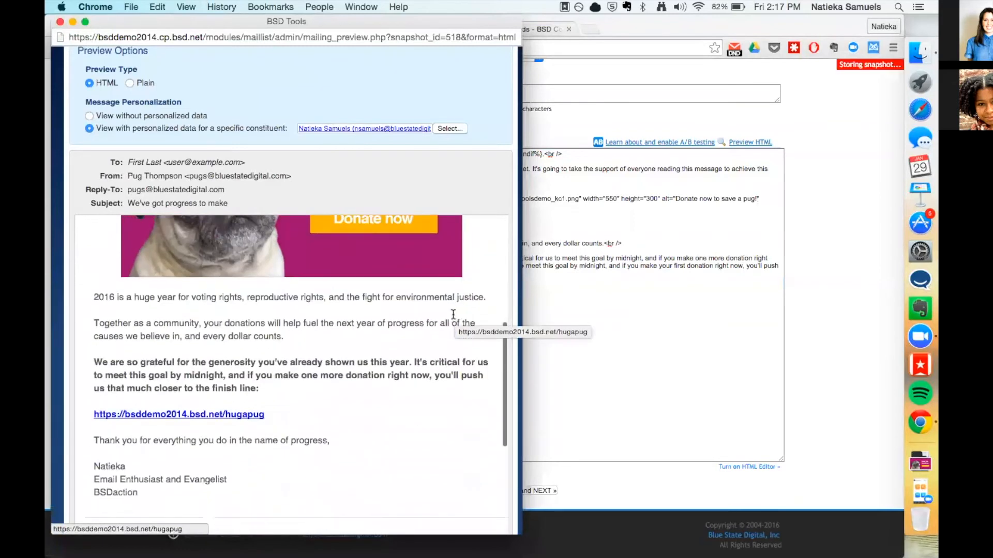
{"action": "left_click", "coordinate": [60, 21]}
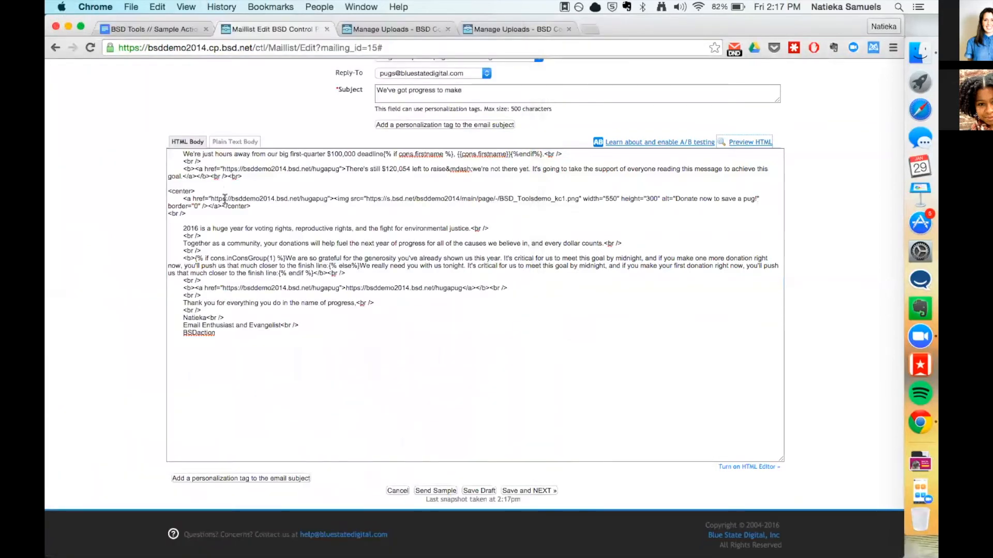
Highlight the opening center tag before the graphic's code, then switch to the presentation slide with the email checklist
{"action": "triple_click", "coordinate": [202, 189]}
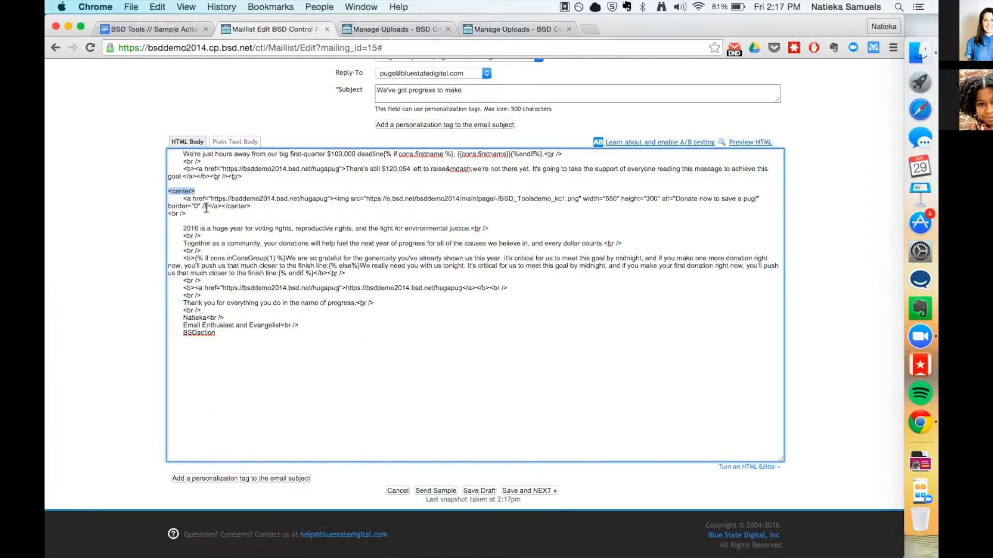
{"action": "left_click", "coordinate": [329, 211]}
{"action": "key", "text": "ctrl+Right"}
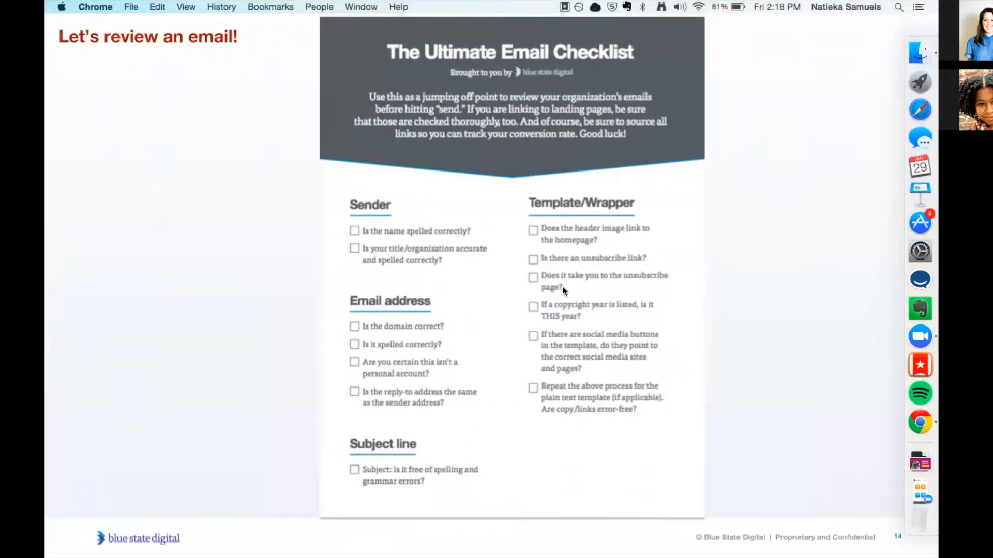